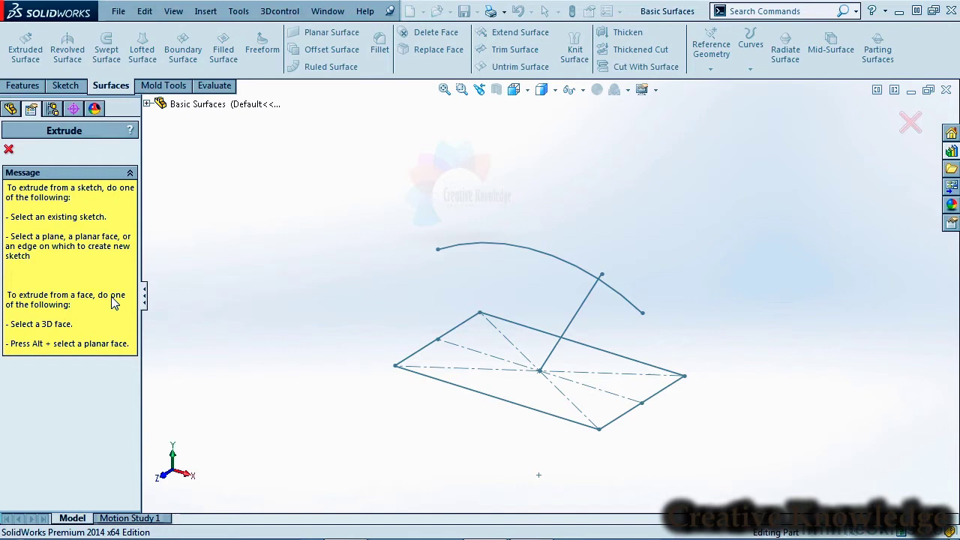
Set up a surface extrusion of the rectangle sketch, starting from the Sketch Plane with a Blind end condition
left_click(441, 383)
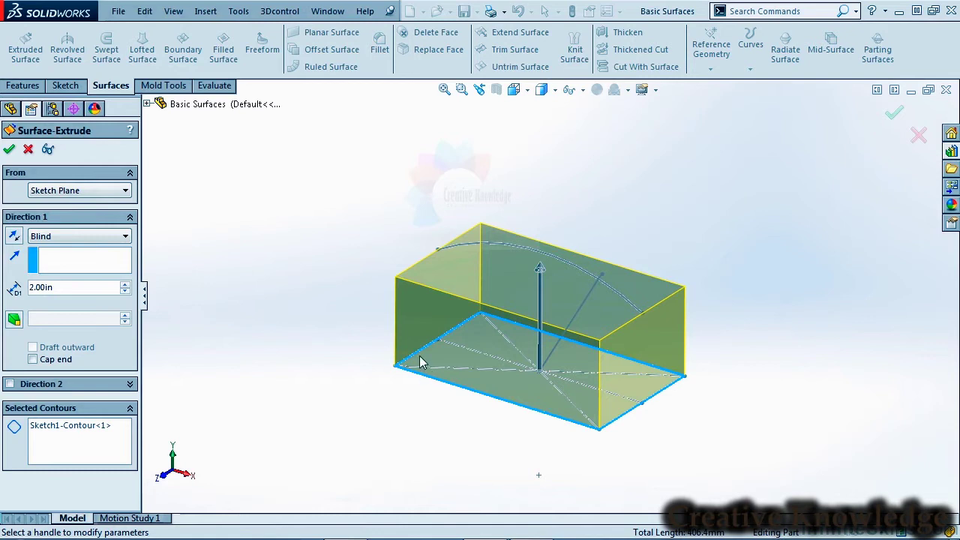
left_click(111, 193)
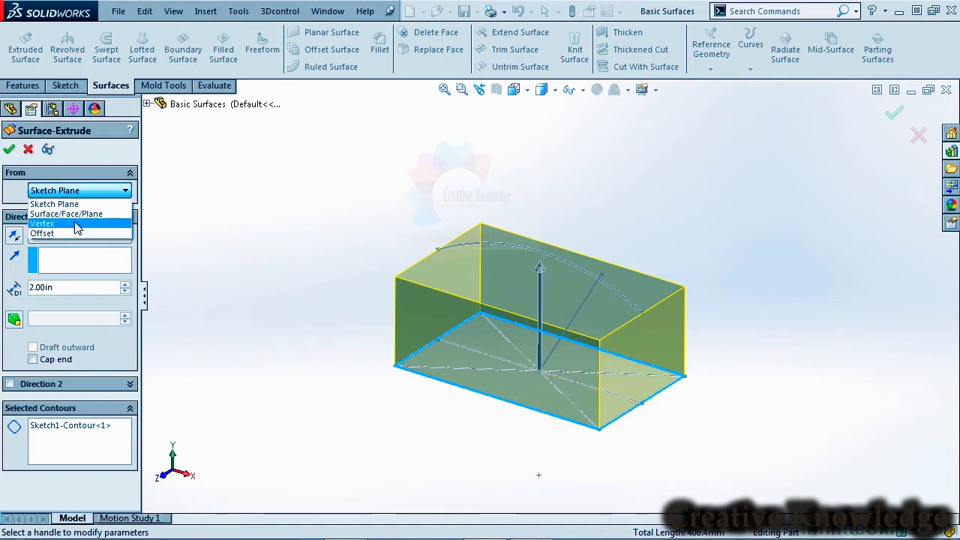
left_click(54, 204)
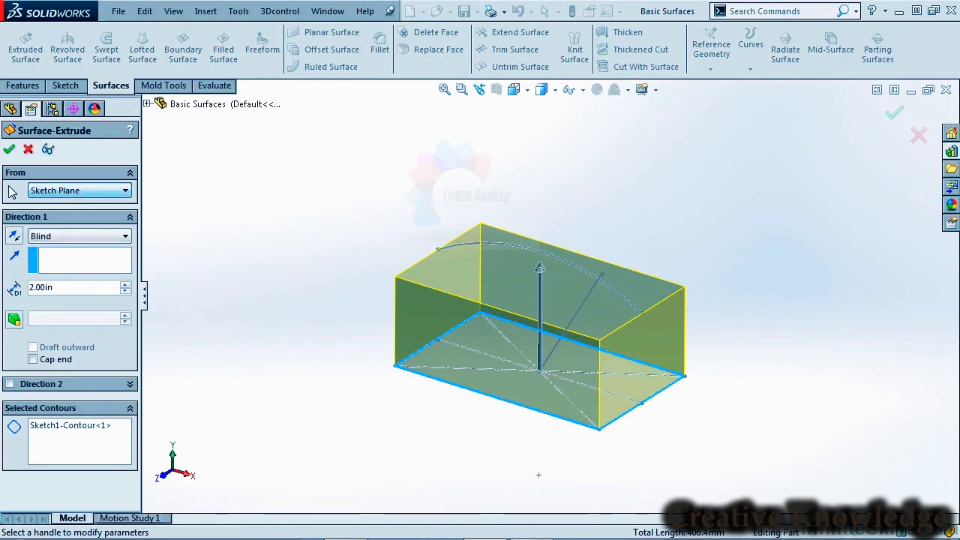
left_click(62, 238)
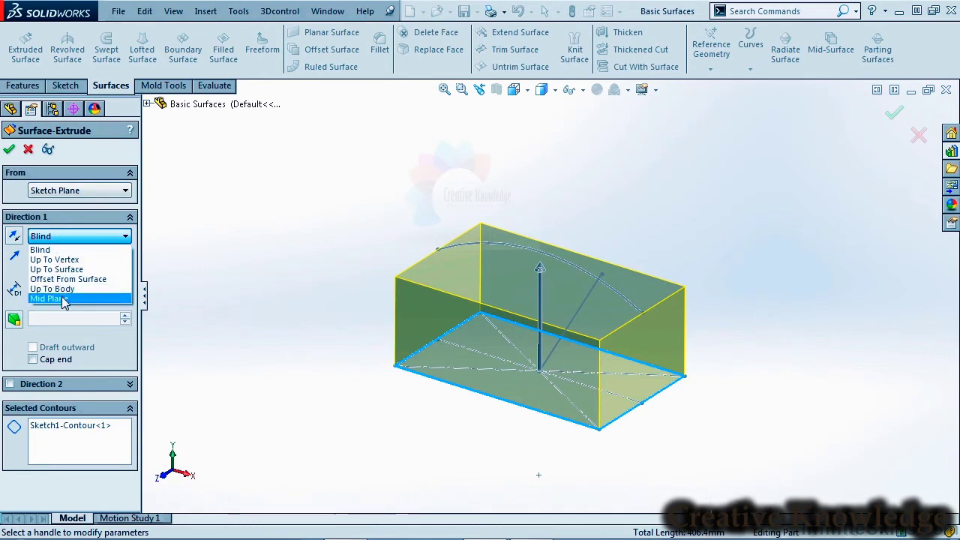
left_click(69, 249)
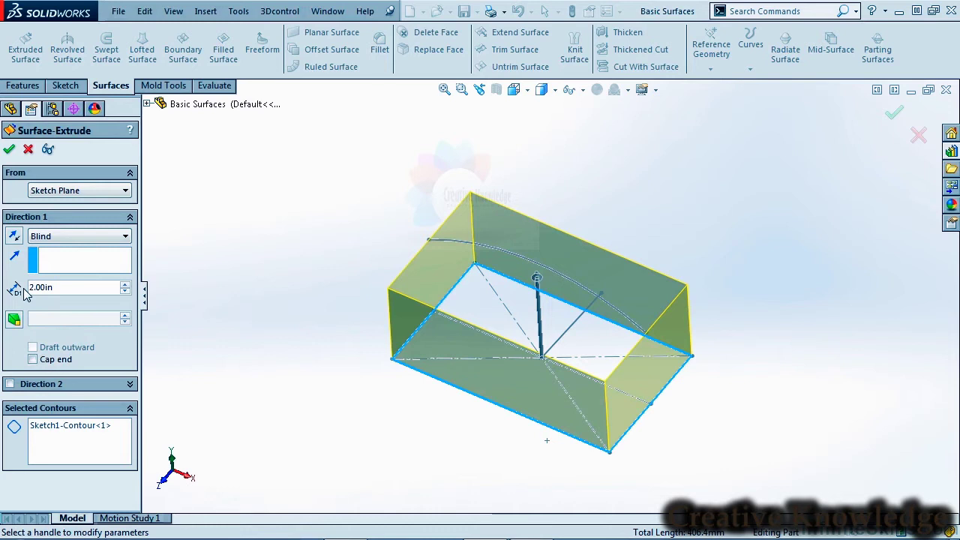
Try the slanted sketch line as the extrusion direction and clear that direction selection again
left_click(71, 263)
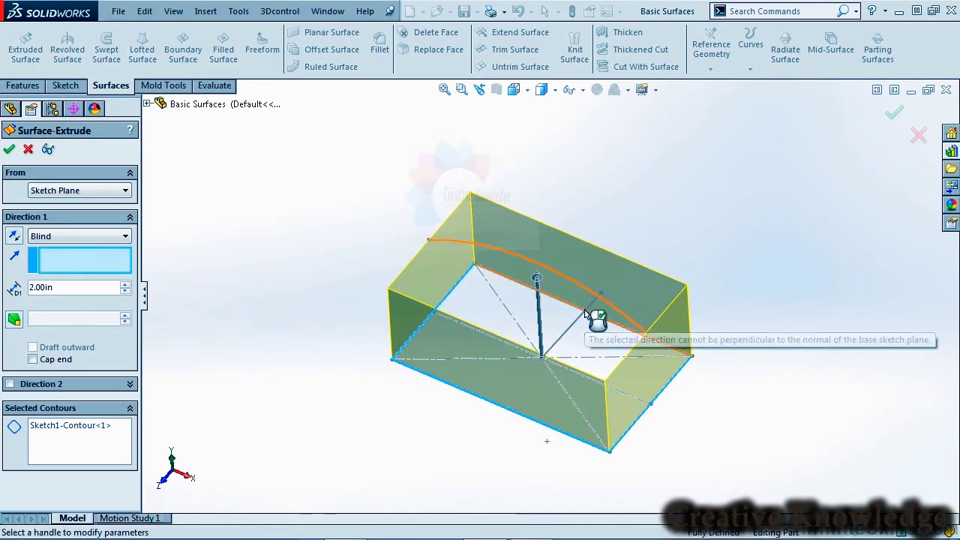
middle_click_drag(586, 313, 278, 300)
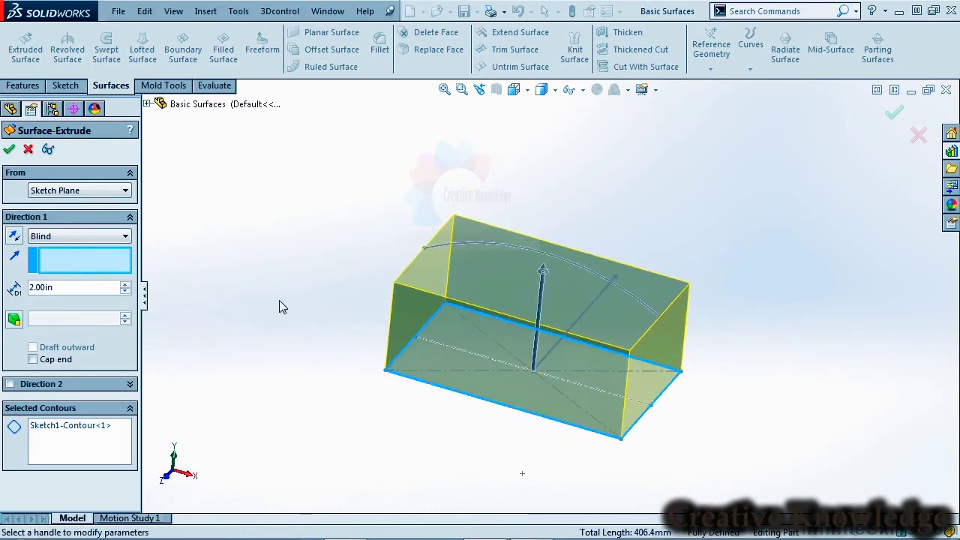
left_click(602, 303)
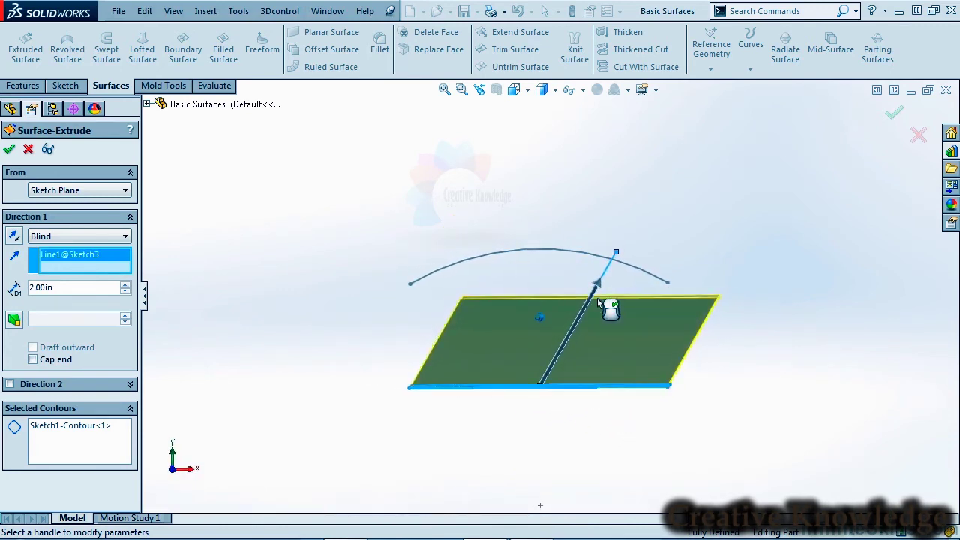
right_click(81, 262)
left_click(119, 270)
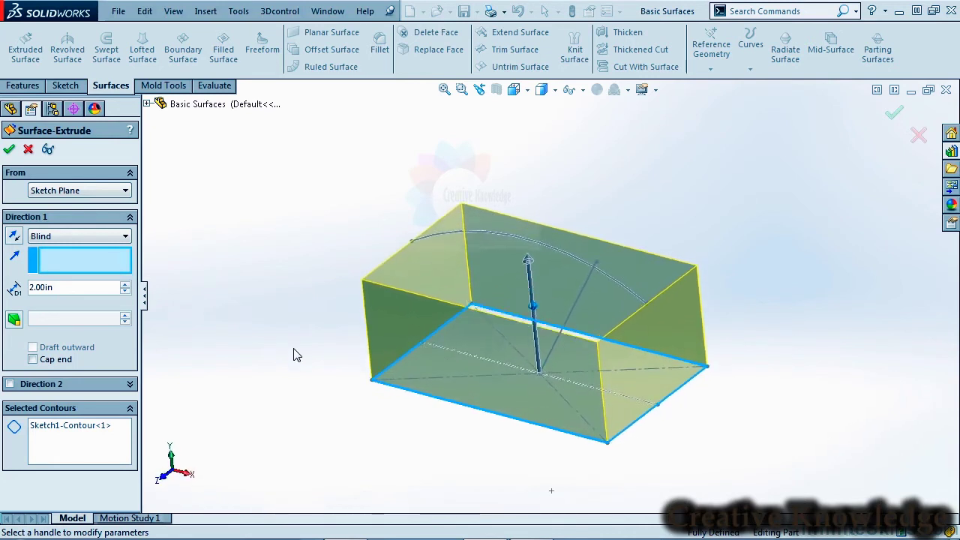
Cap the end of the rectangle's surface extrusion and accept the feature
left_click(45, 362)
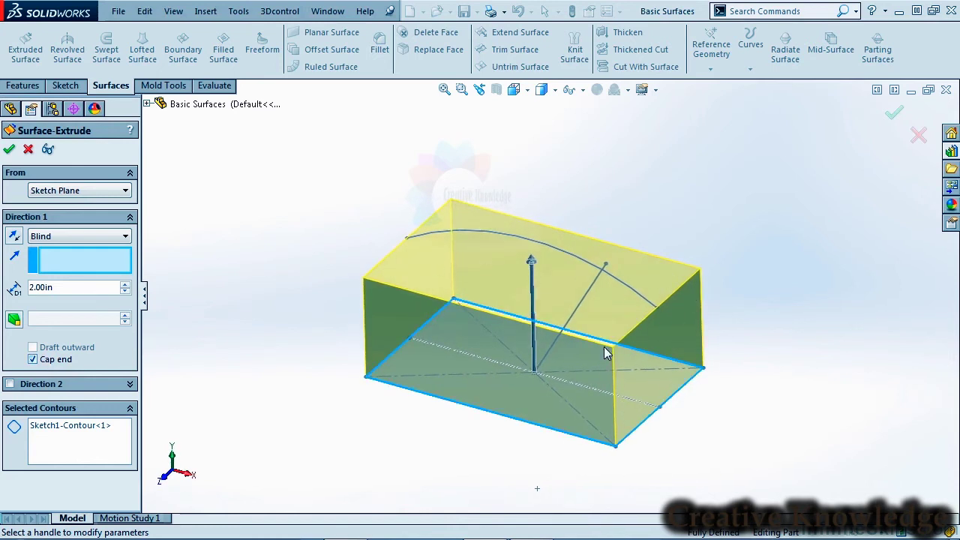
middle_click_drag(414, 300, 417, 307)
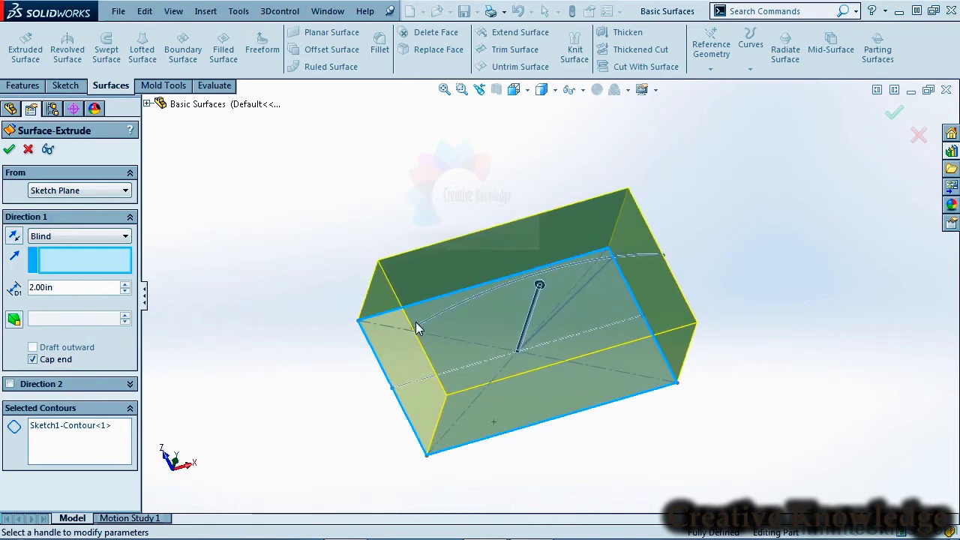
left_click(9, 149)
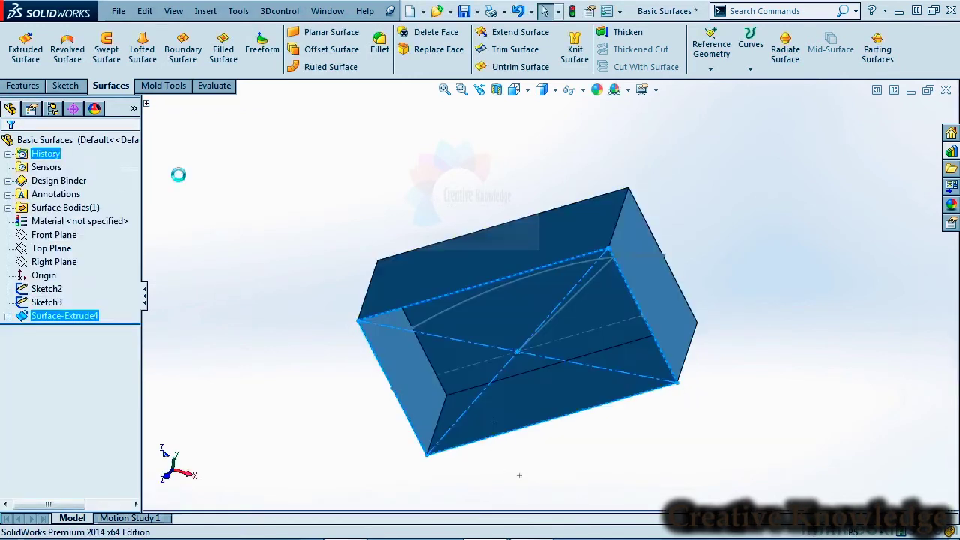
middle_click_drag(491, 97, 418, 160)
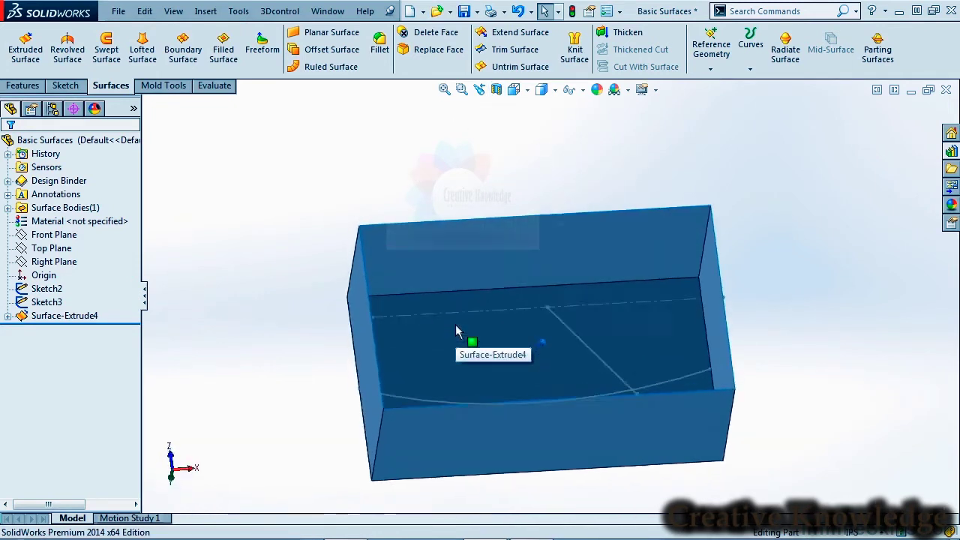
Edit the rectangular surface extrusion to add a second direction, Blind 2.00 in, with a capped end
left_click(34, 318)
left_click(44, 288)
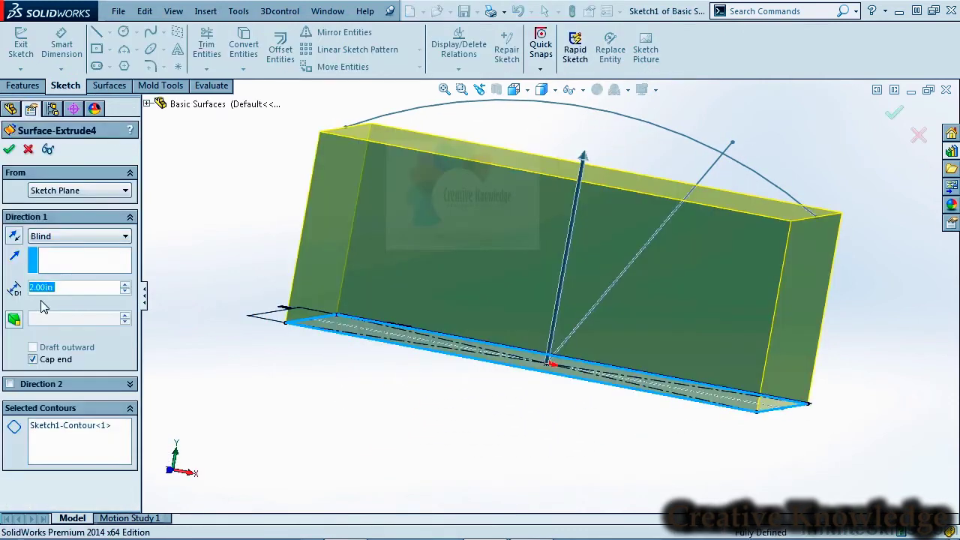
left_click(9, 384)
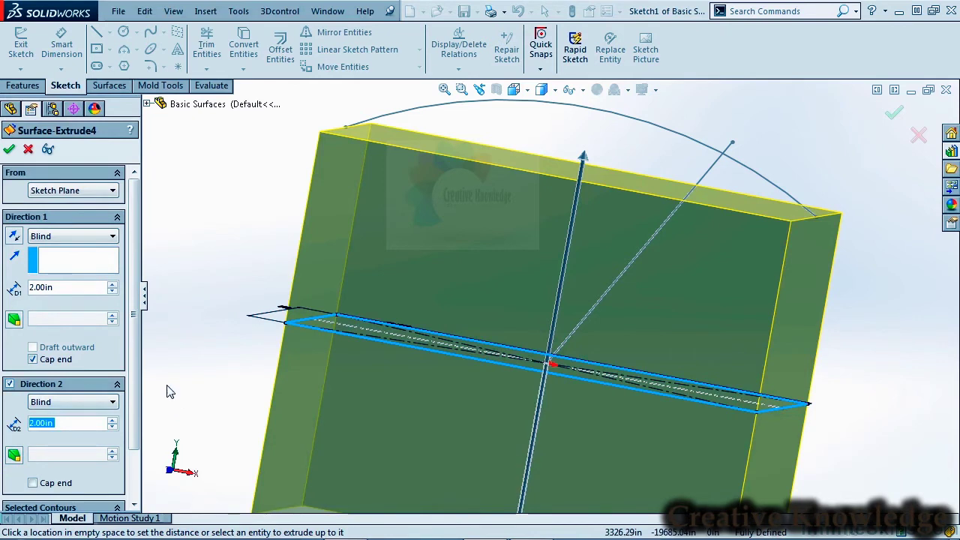
scroll(60, 428, "down", 2)
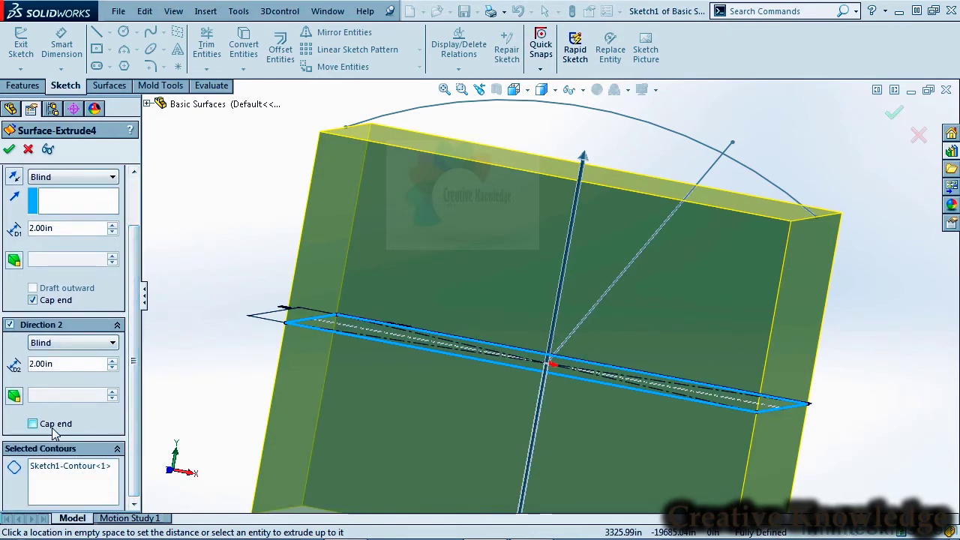
left_click(56, 425)
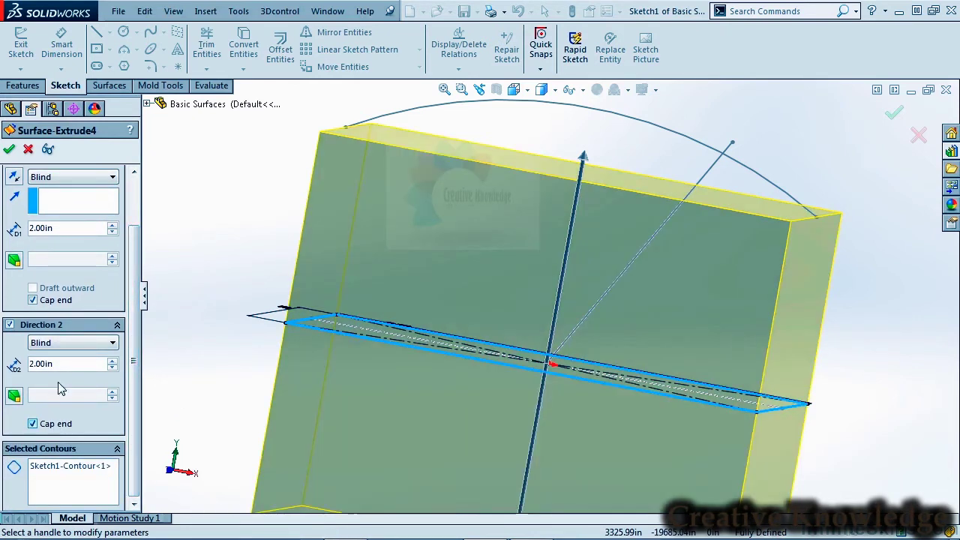
left_click(9, 148)
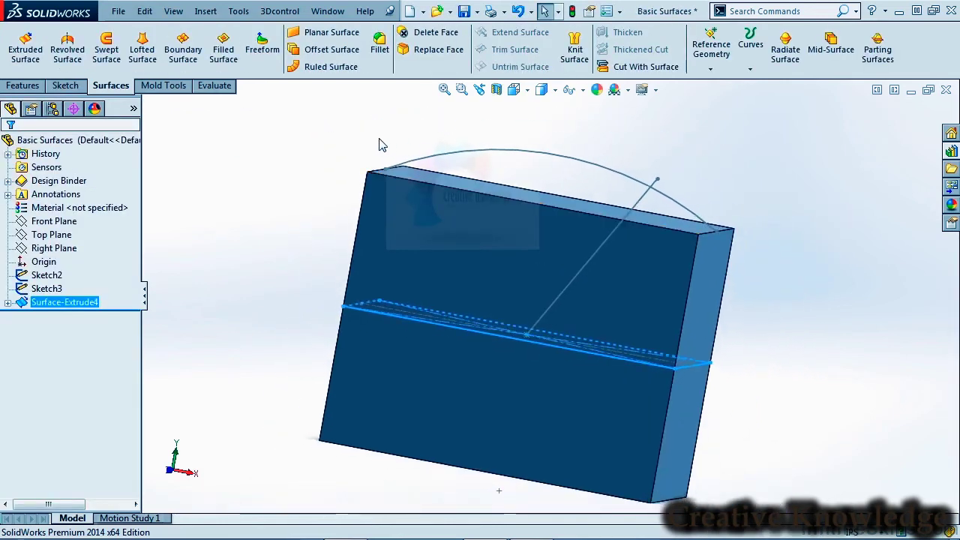
Inspect the capped box with a section view on the Front Plane and close the section without keeping it
left_click(497, 89)
middle_click_drag(488, 124, 491, 145)
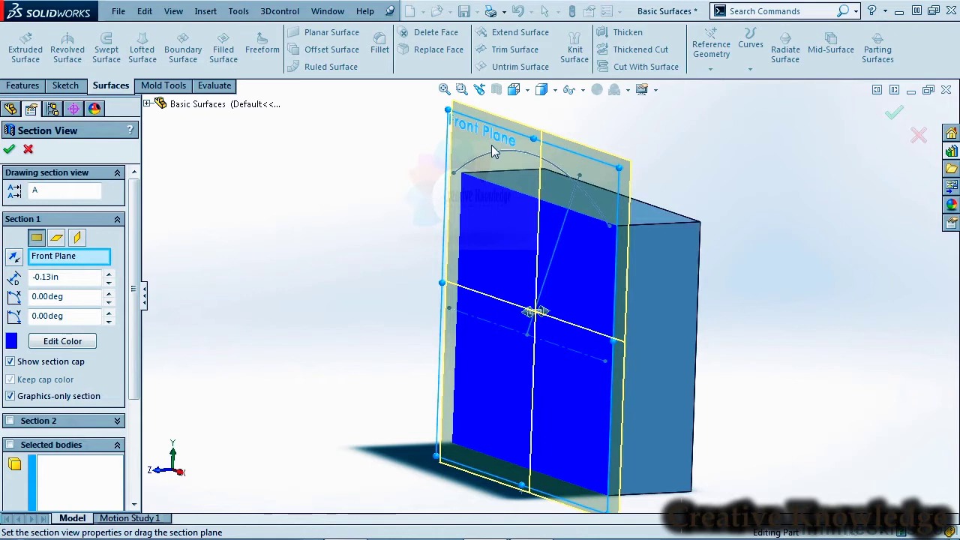
key("Right")
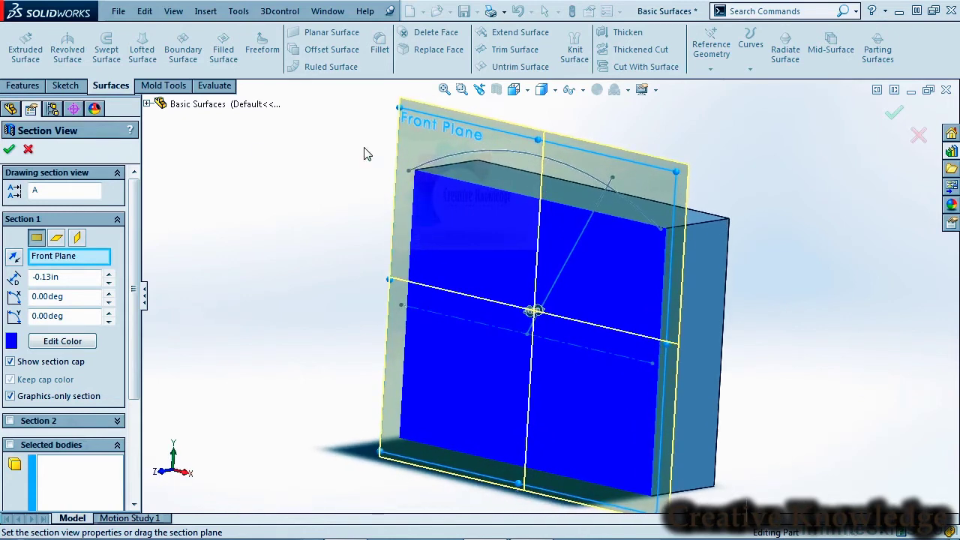
left_click(28, 151)
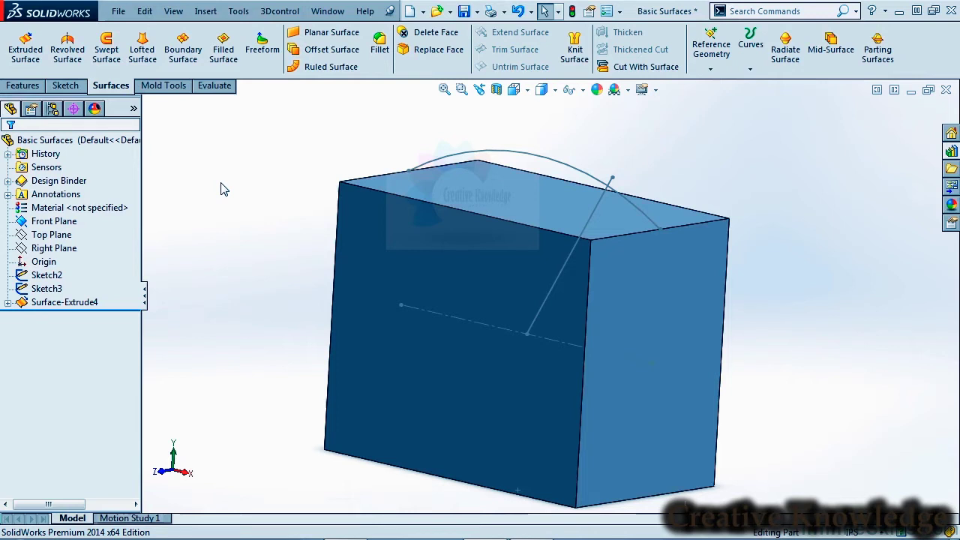
Edit the box surface extrusion: turn off Direction 2 and the end cap, and set the depth to 3 in
left_click(33, 303)
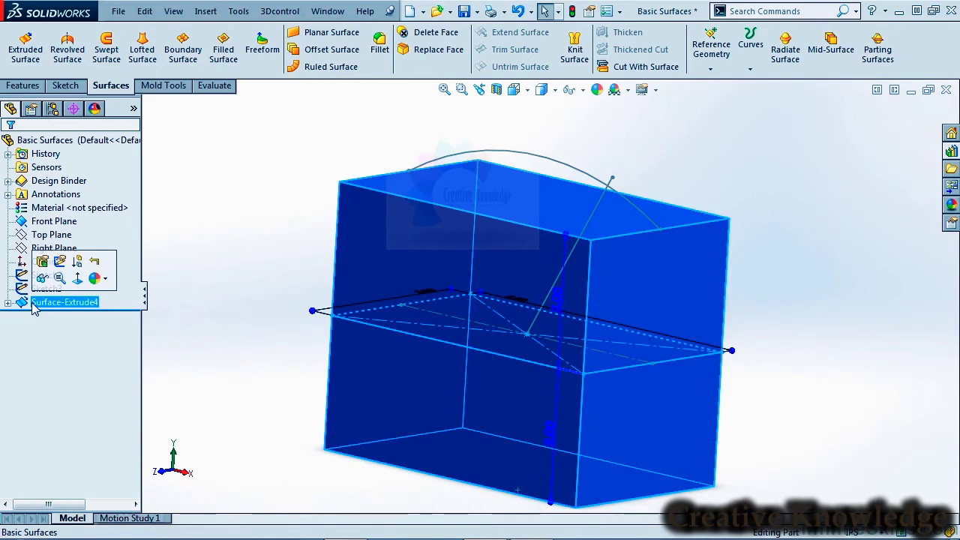
left_click(42, 261)
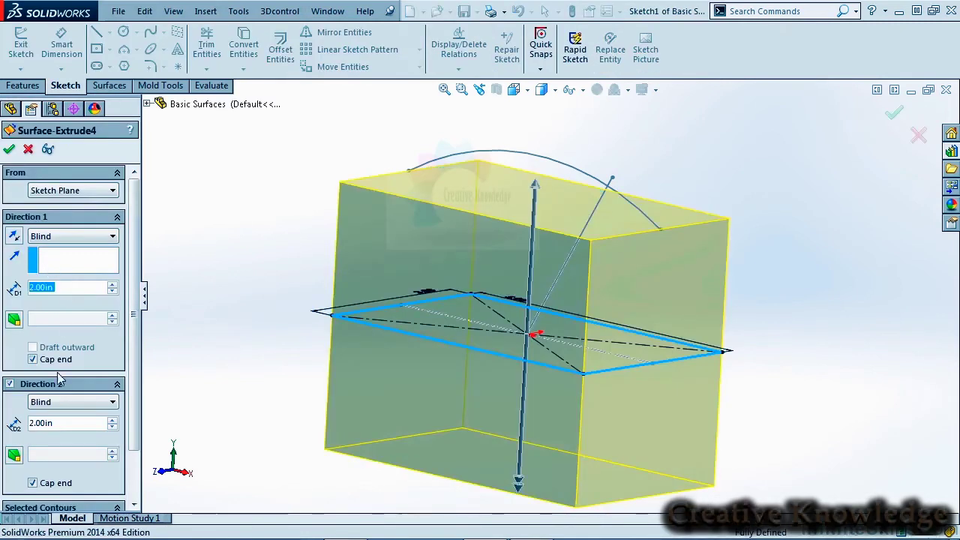
left_click(9, 384)
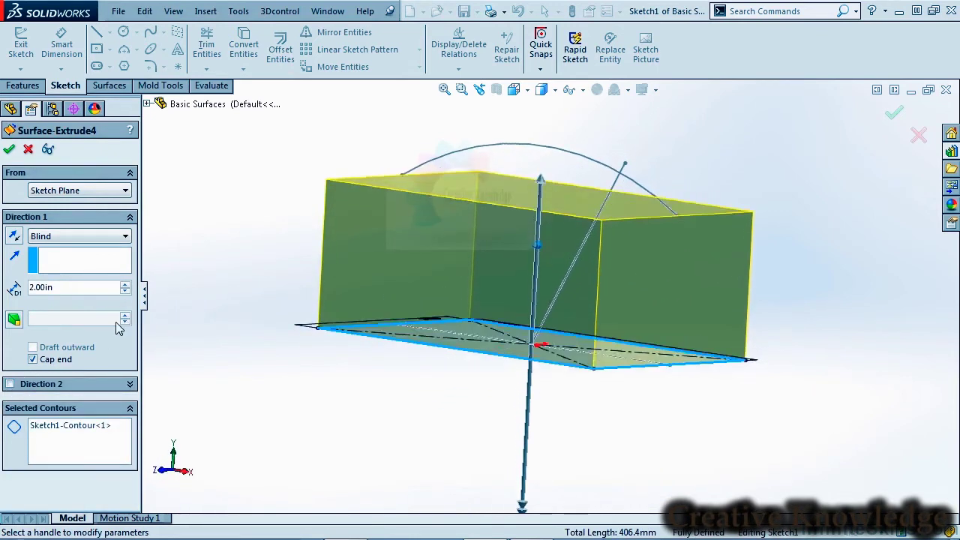
left_click(46, 362)
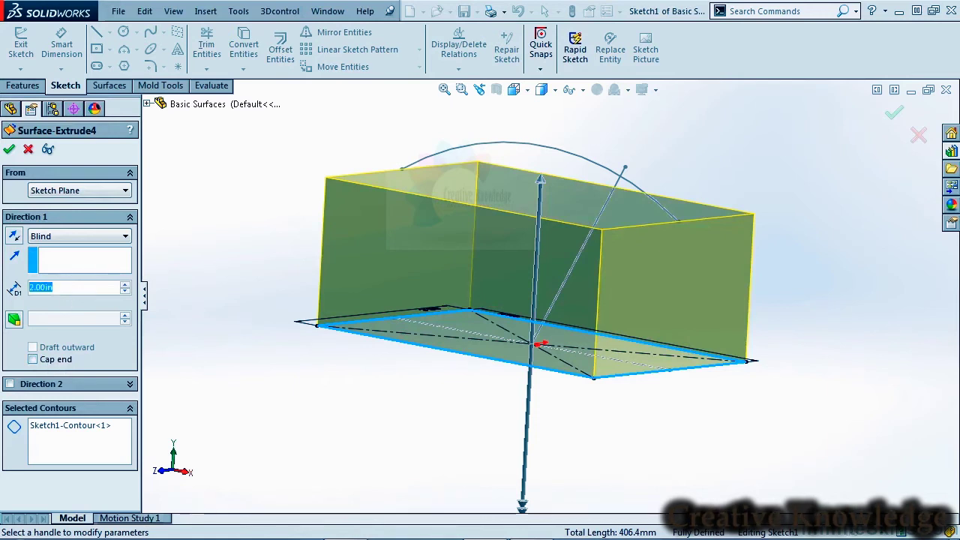
type("3")
key("Return")
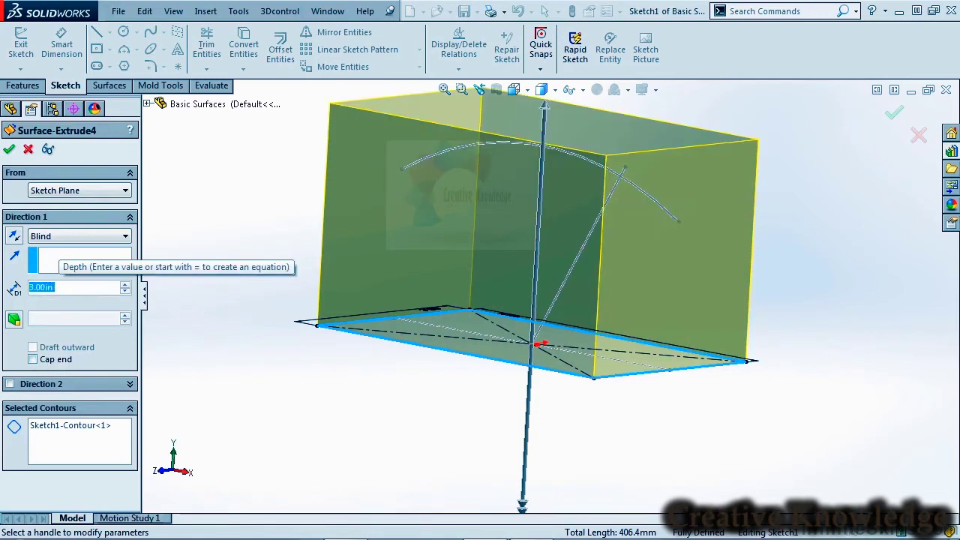
left_click(9, 148)
Extrude the arc sketch as a surface with a Mid Plane end condition and a depth of 5 in
mouse_move(227, 155)
middle_mouse_down()
mouse_move(377, 210)
mouse_move(480, 193)
mouse_move(429, 188)
mouse_move(497, 197)
middle_mouse_up()
left_click(480, 192)
left_click(10, 59)
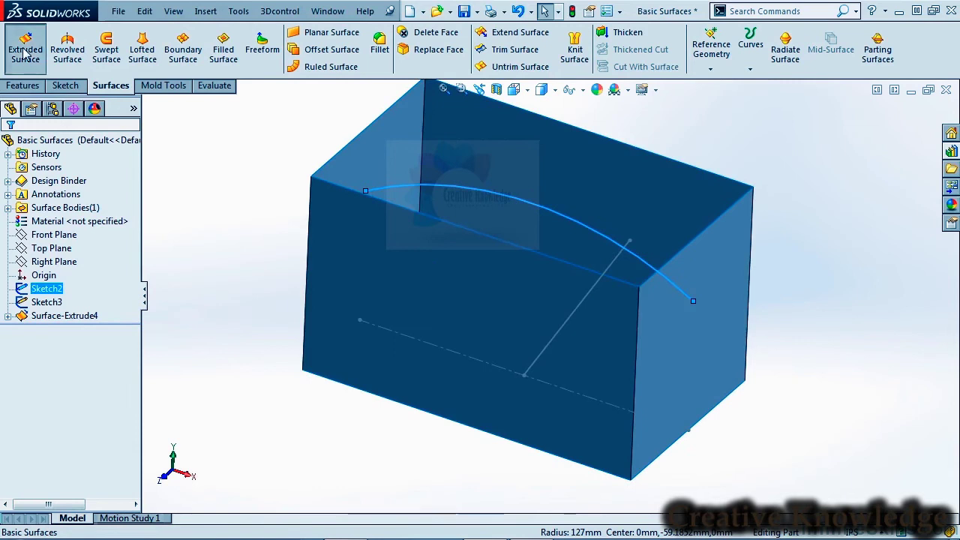
left_click(67, 236)
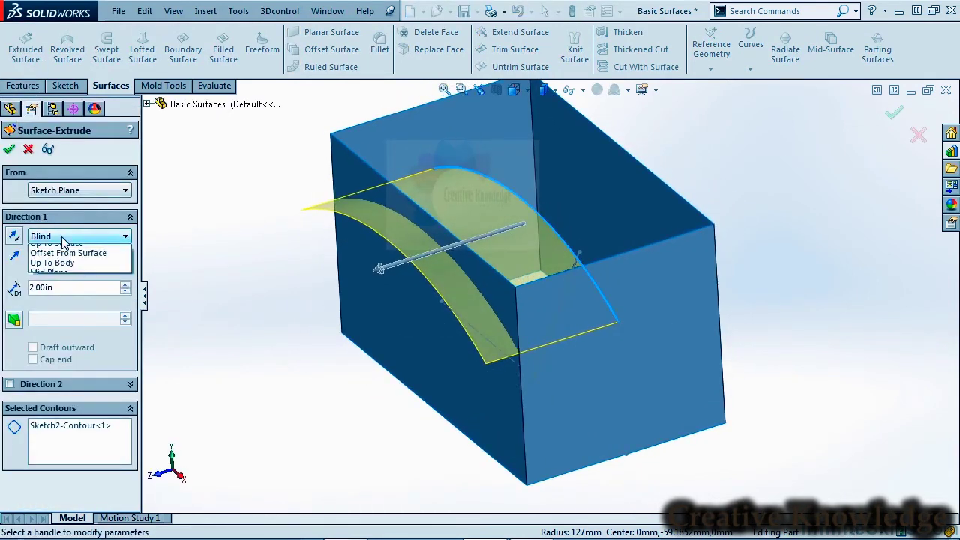
left_click(65, 301)
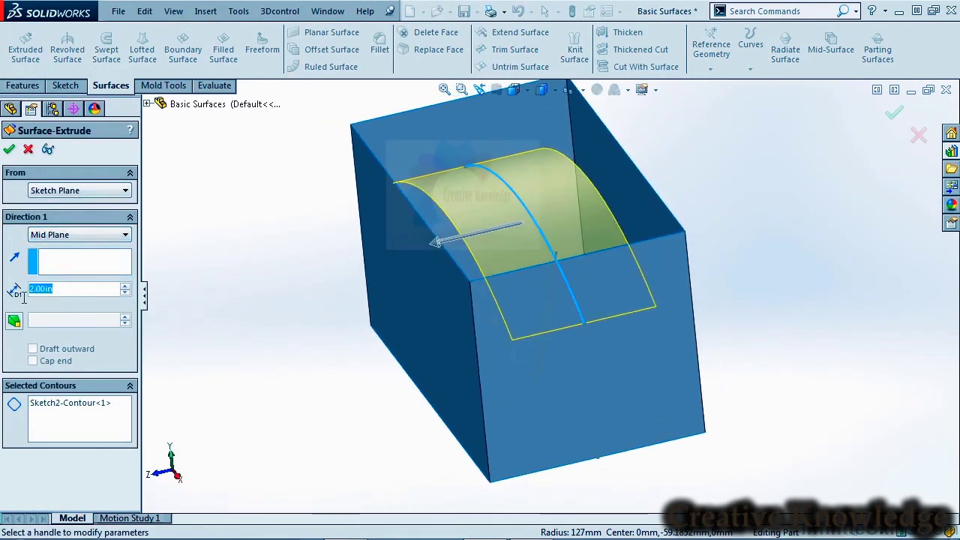
type("5")
key("Return")
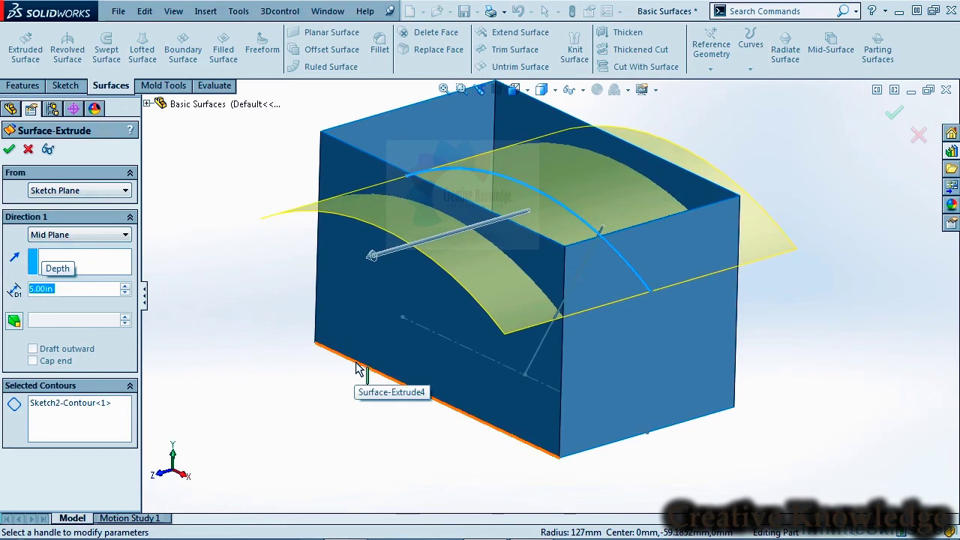
left_click(9, 148)
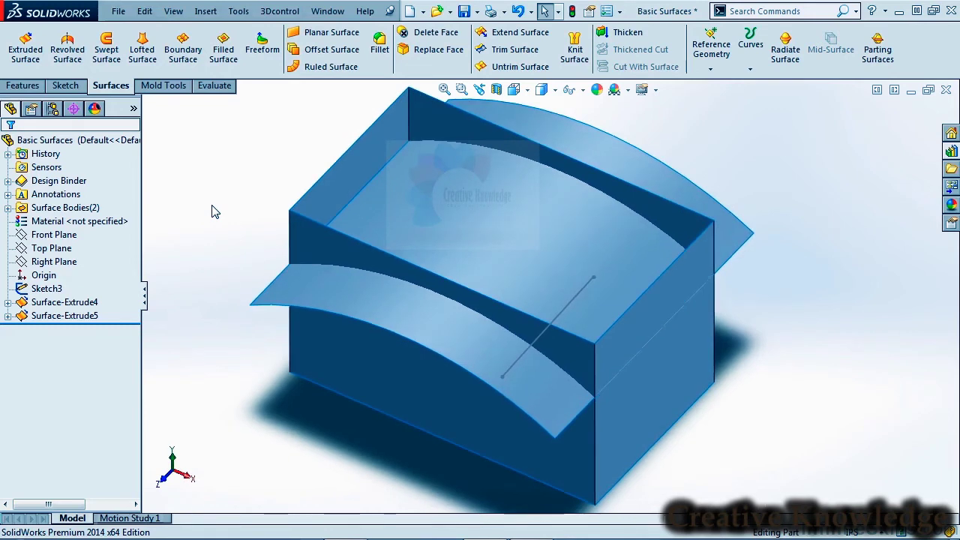
Extrude the curved arc face as a surface in the Top Plane direction, Blind 5.00 in, with a capped end and a knit result
left_click(38, 63)
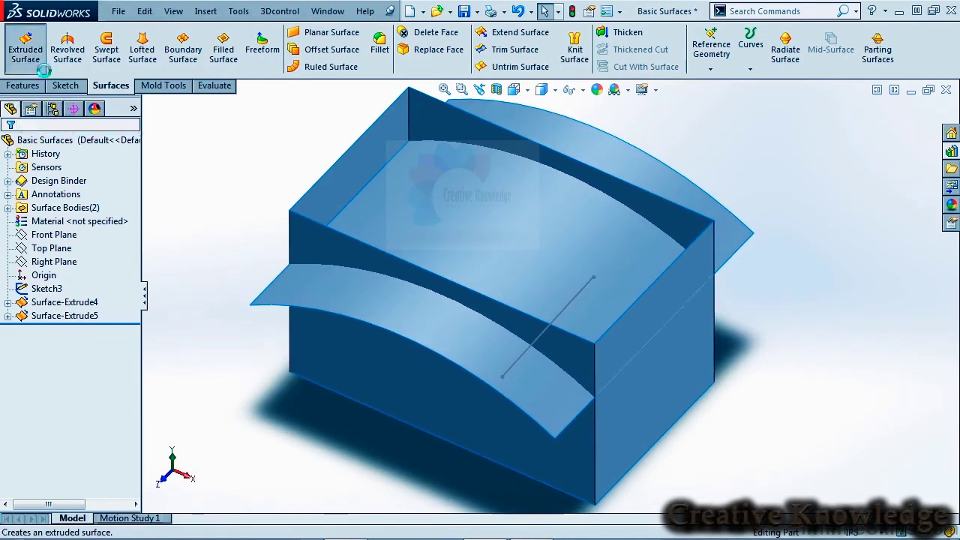
left_click(293, 299)
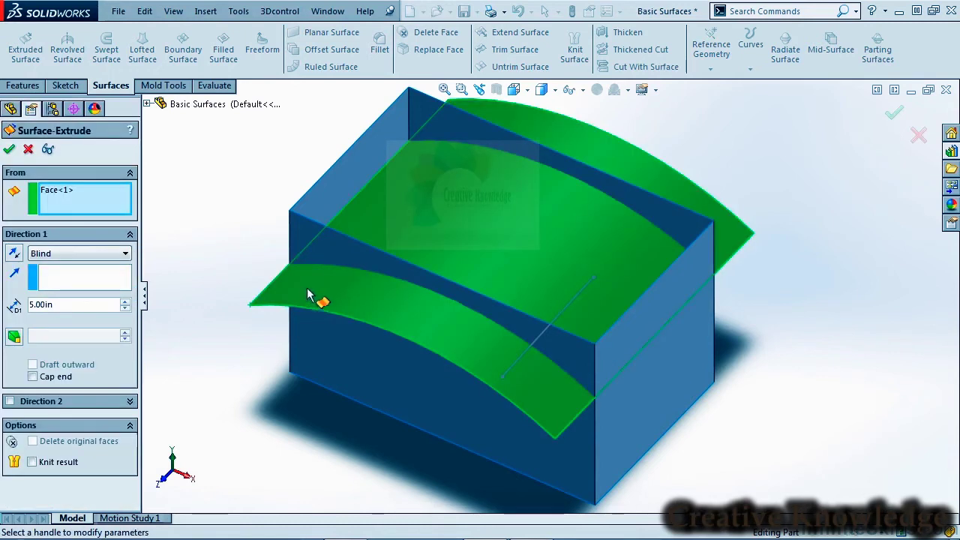
key("Up")
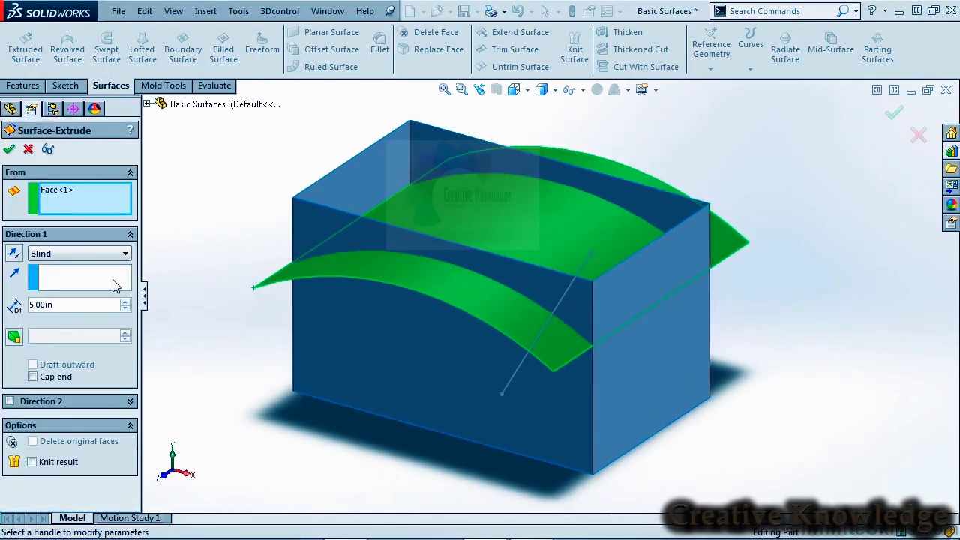
left_click(88, 278)
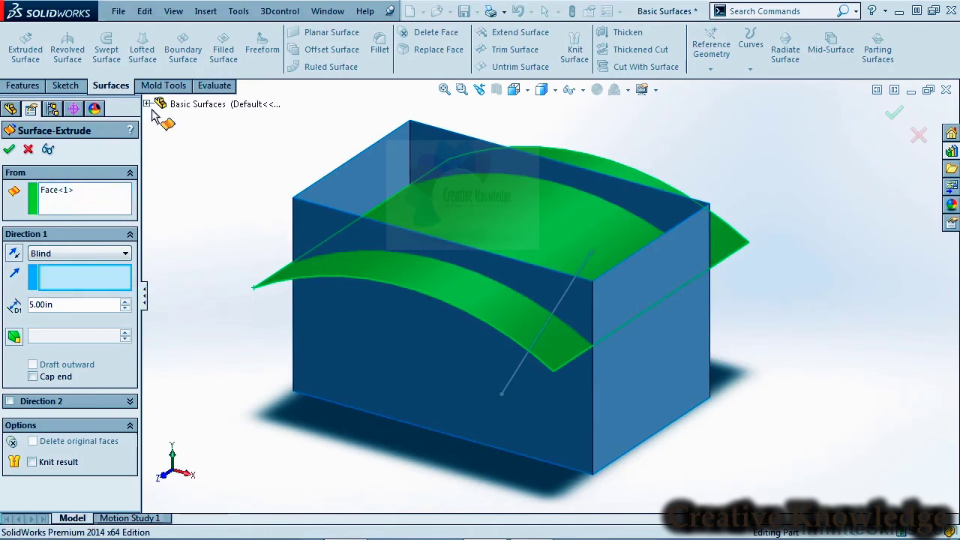
left_click(150, 106)
left_click(203, 212)
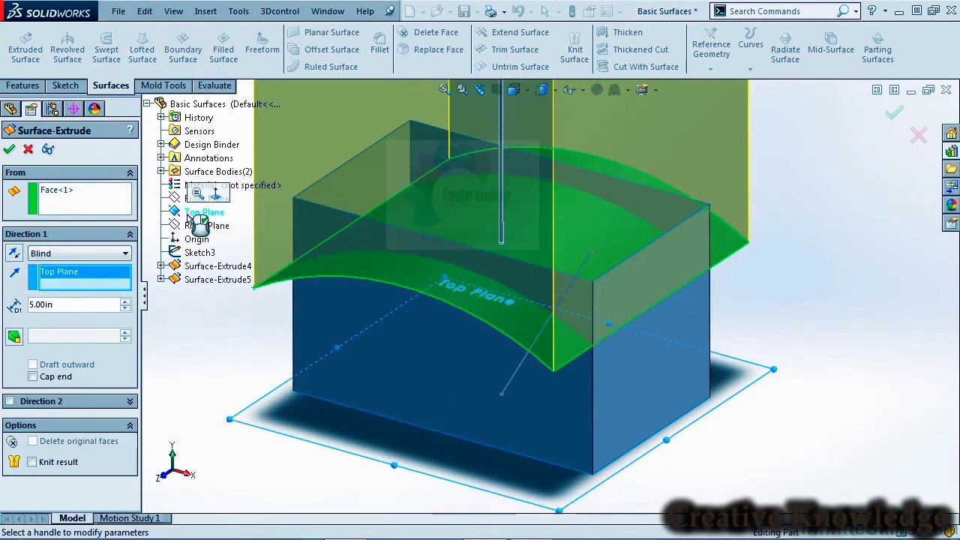
scroll(323, 314, "up", 2)
middle_click_drag(324, 315, 427, 408)
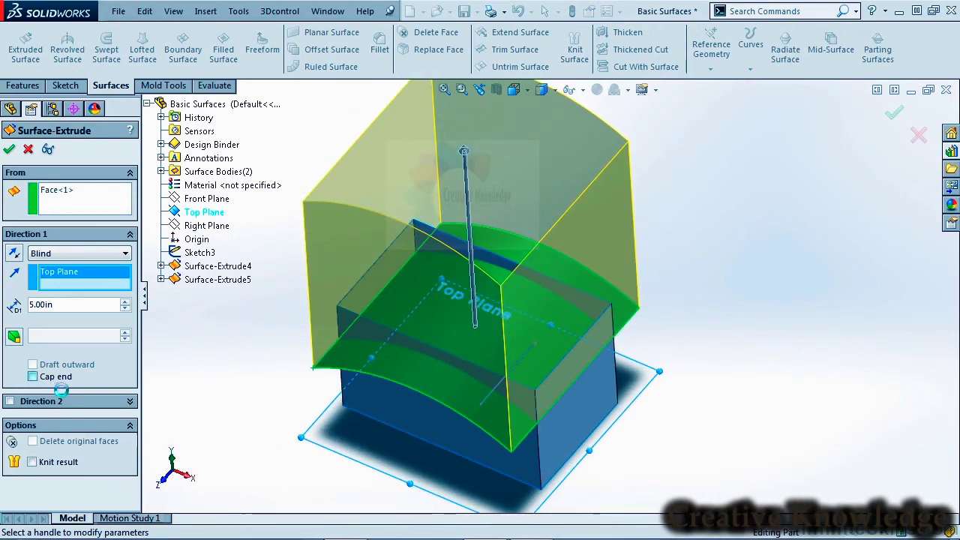
left_click(59, 378)
left_click(71, 463)
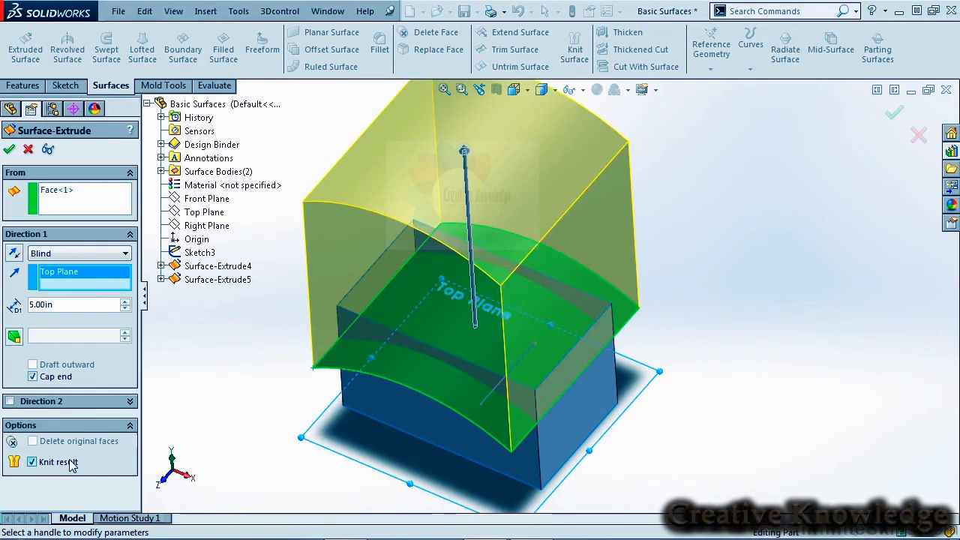
left_click(9, 150)
Section the model on the Front Plane, keep the section view on, and inspect the inside of the capped extrusion
left_click(498, 90)
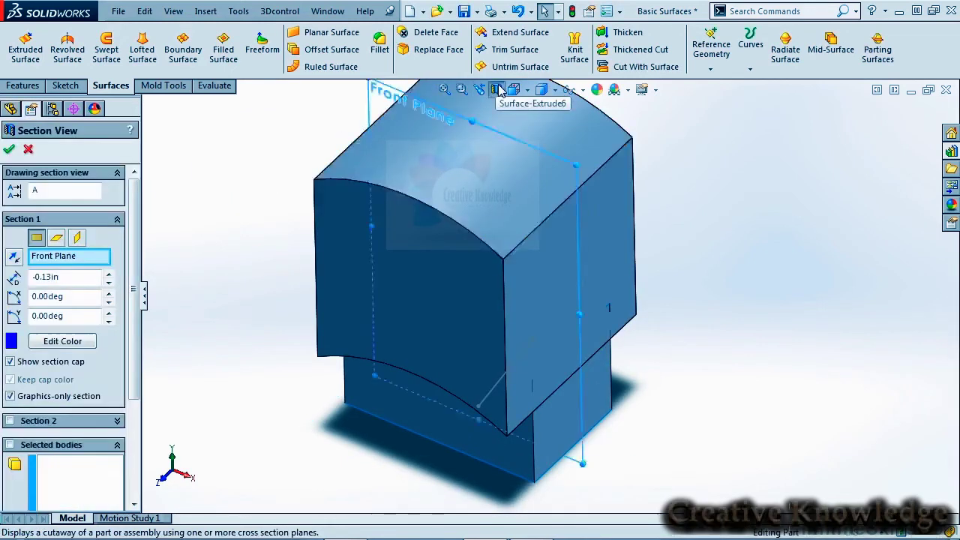
middle_click_drag(495, 113, 514, 173)
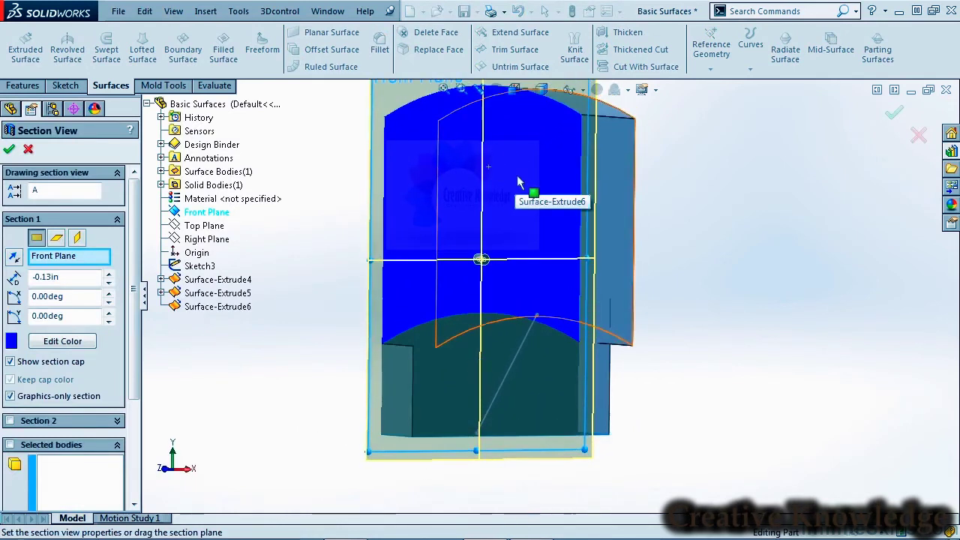
left_click(9, 150)
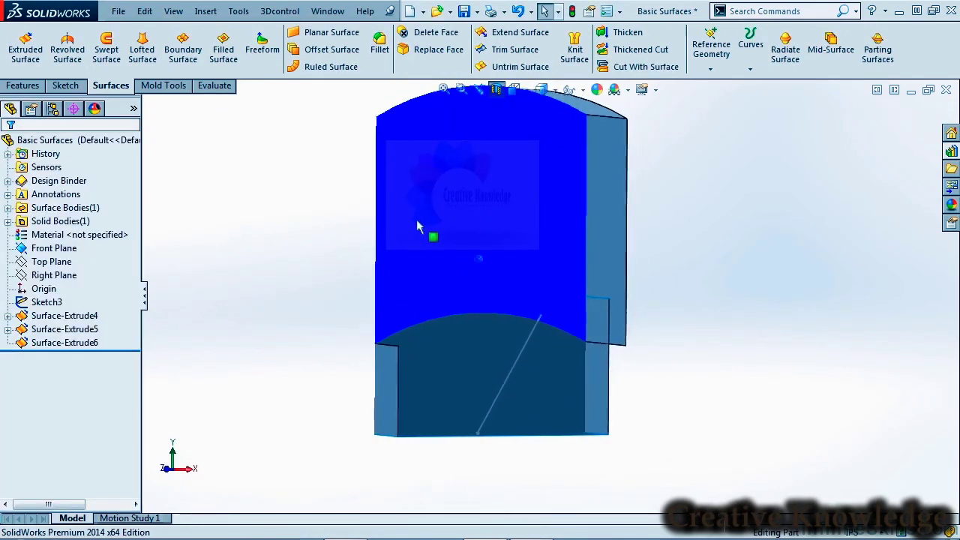
middle_click_drag(614, 362, 578, 356)
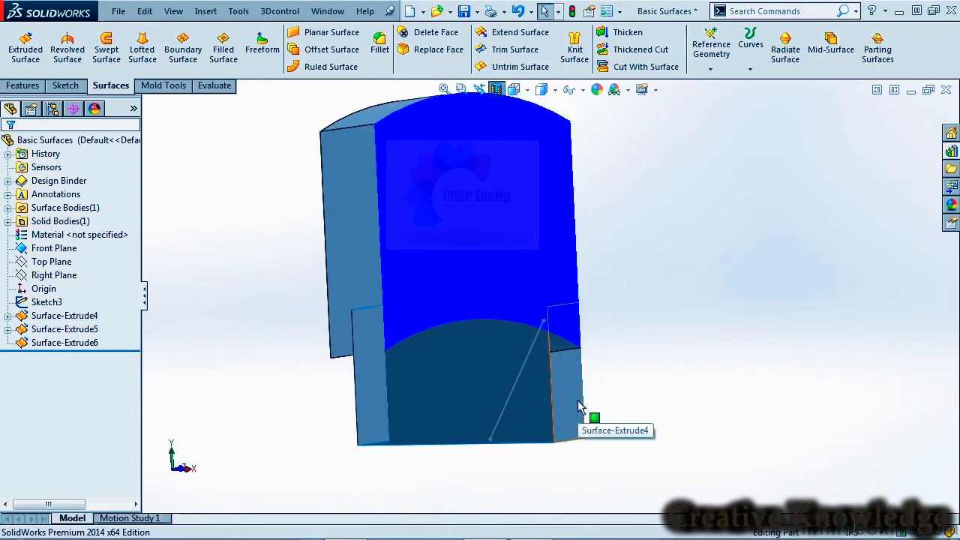
middle_click_drag(578, 401, 480, 235)
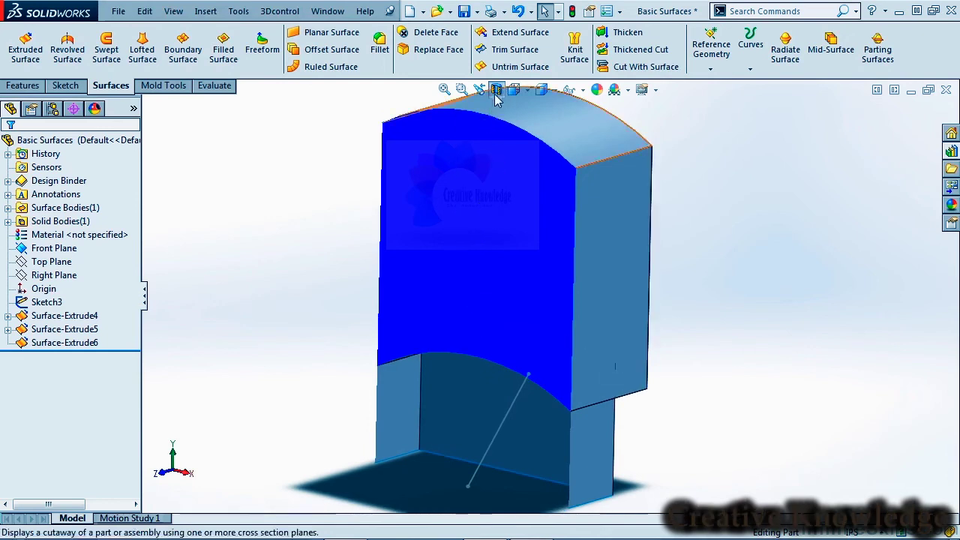
Edit the surface extrusion made from the curved face to turn off its end cap and the knit result
left_click(66, 342)
left_click(39, 309)
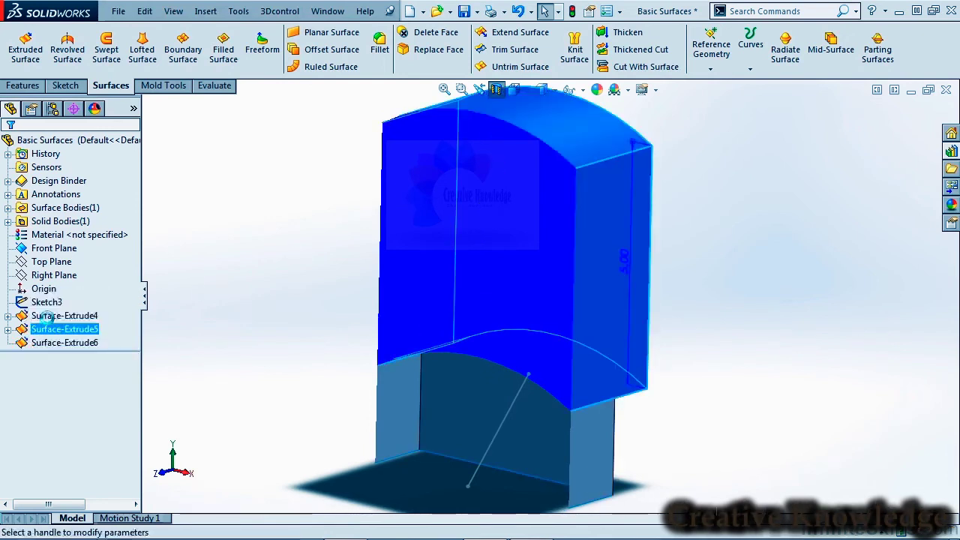
left_click(33, 462)
left_click(32, 376)
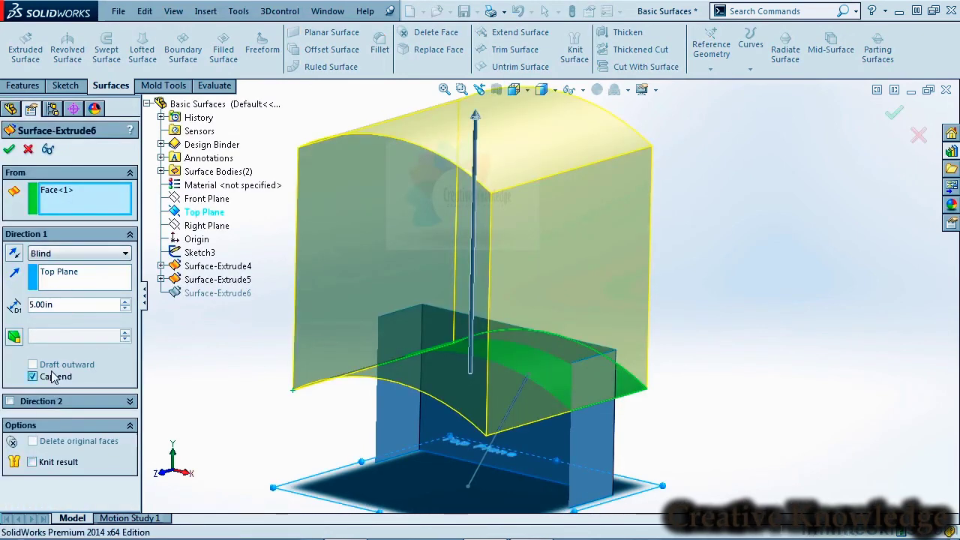
left_click(10, 150)
middle_click_drag(277, 214, 592, 379)
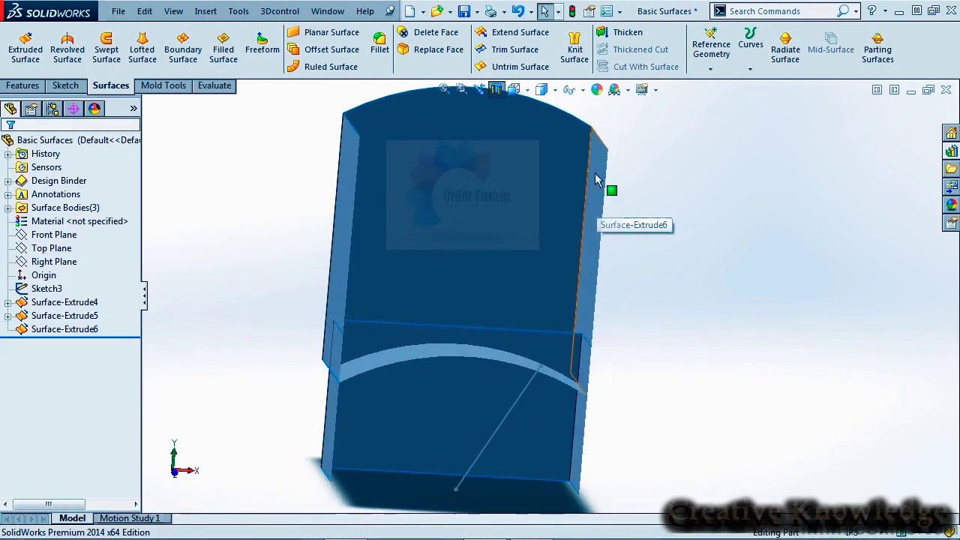
Highlight the curved face and its extruded surface, and edit that extrusion to turn the knit result on without an end cap
left_click(81, 330)
middle_click_drag(398, 335, 419, 335)
left_click(419, 334)
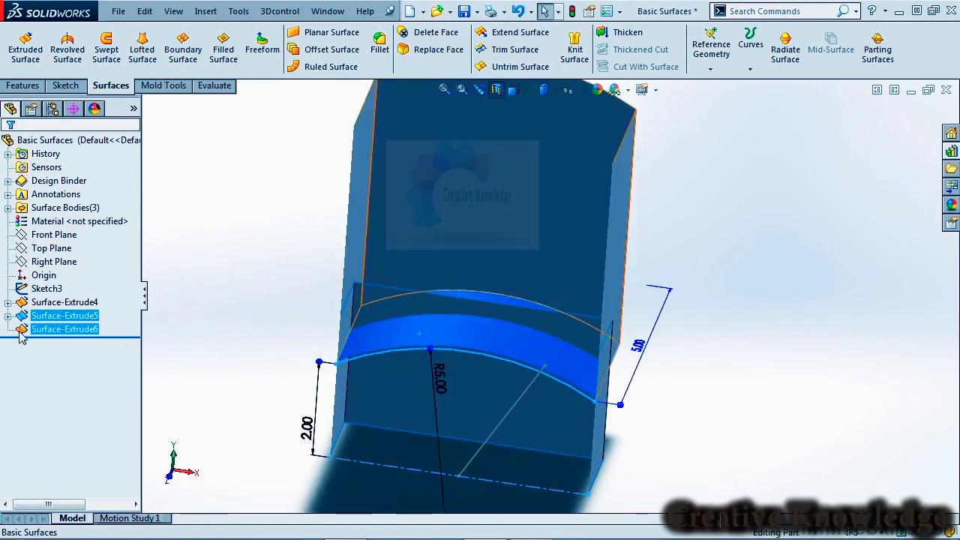
left_click(26, 330)
left_click(31, 291)
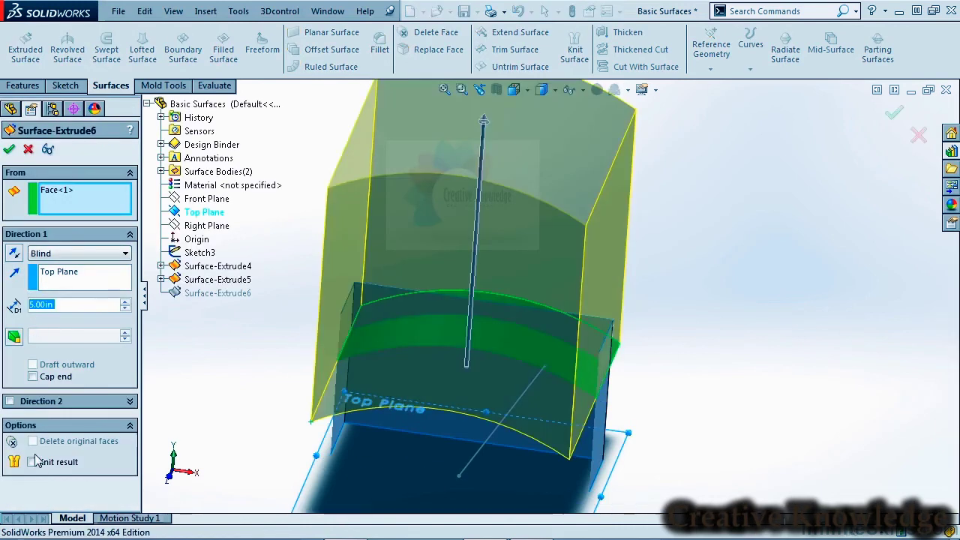
left_click(9, 150)
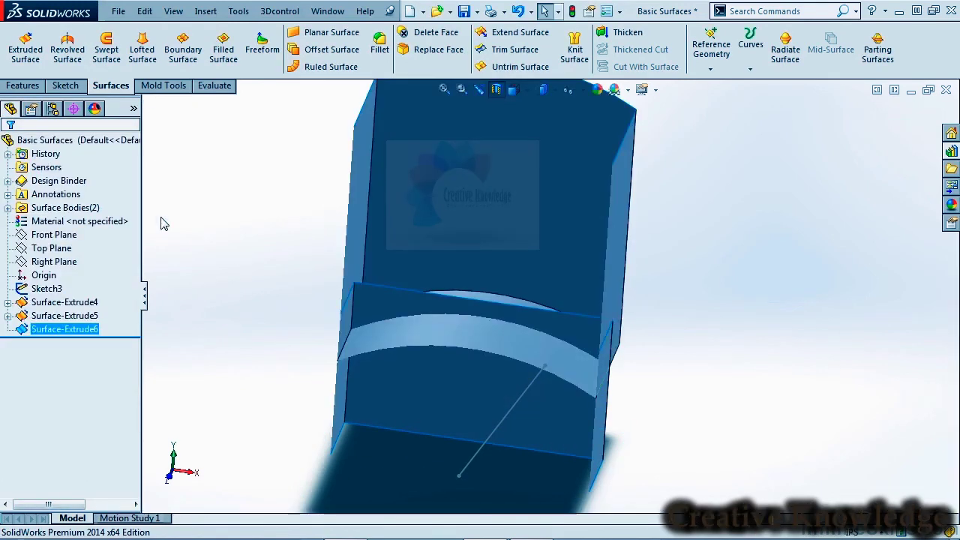
Expand the surface bodies list and highlight the knitted body to examine which faces it includes
left_click(8, 207)
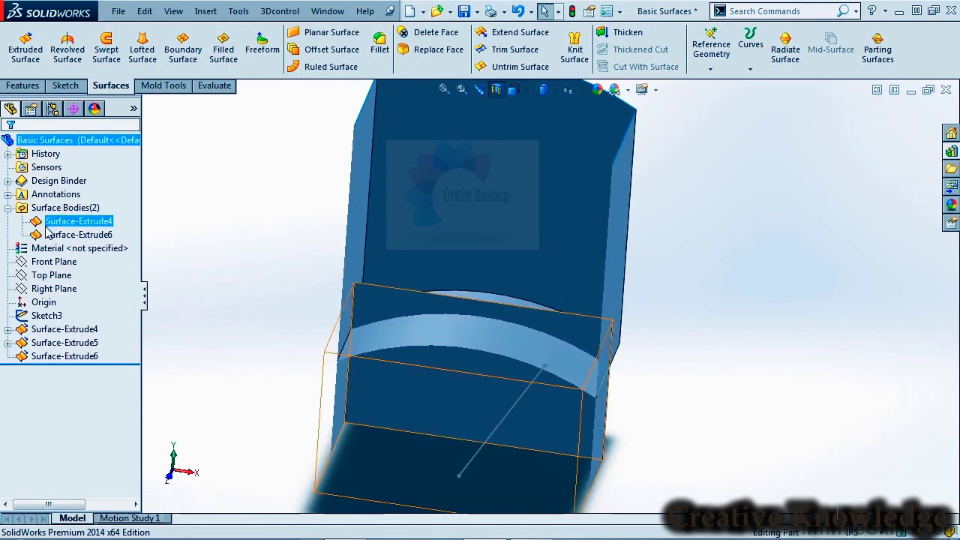
left_click(78, 235)
middle_click_drag(429, 373, 426, 345)
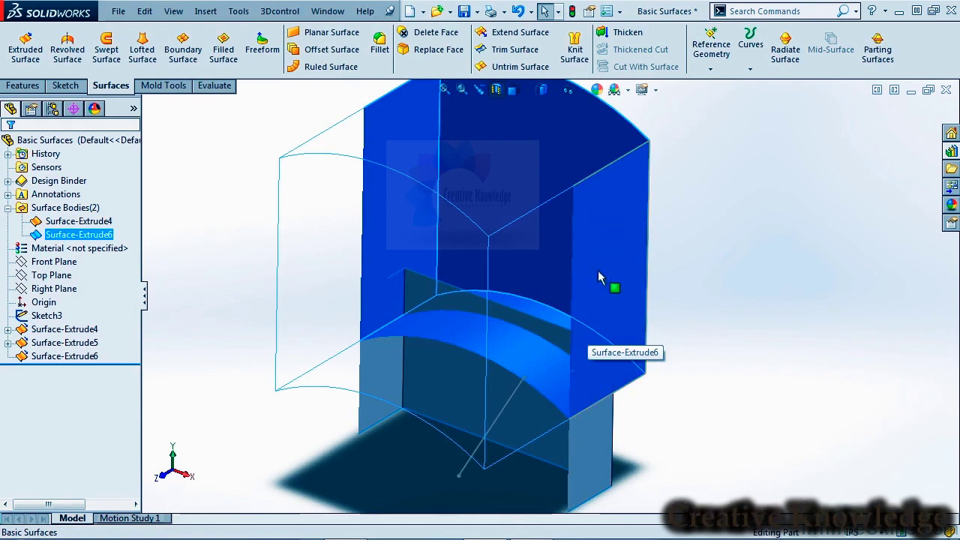
left_click(716, 251)
middle_click_drag(715, 251, 627, 339)
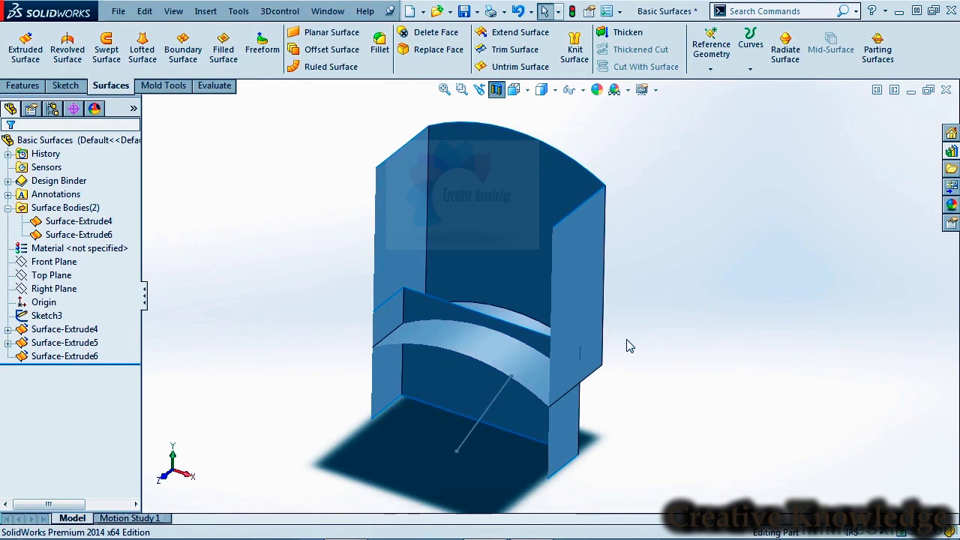